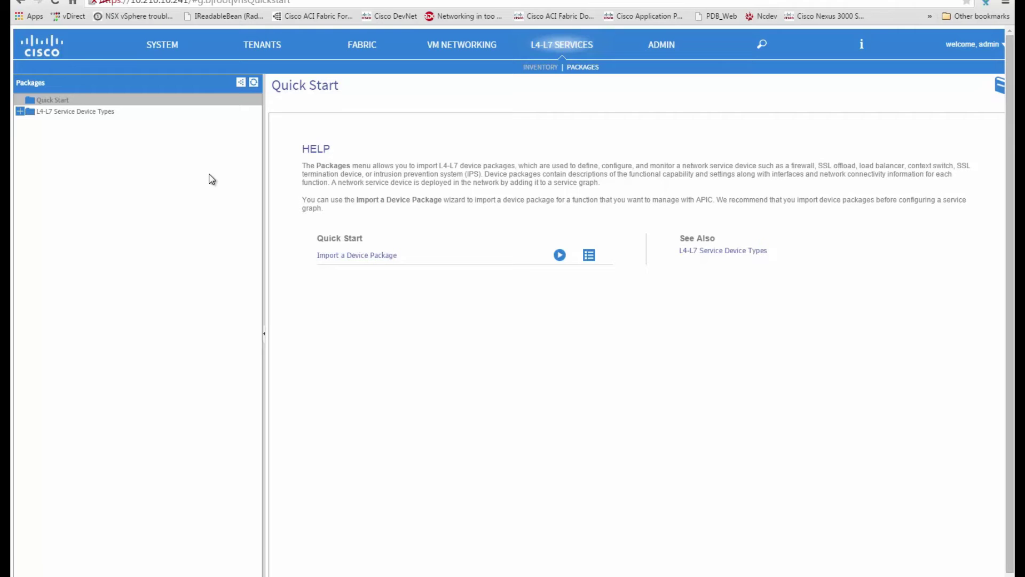
Switch to Cisco's L4-L7 compatibility list page and save the linked Radware device package to the computer.
click(204, 0)
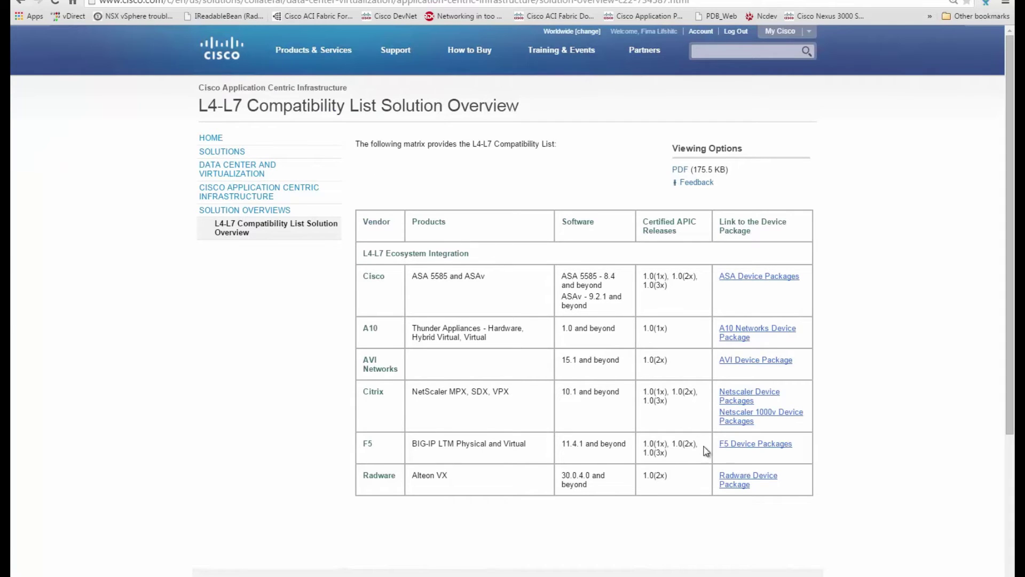
right_click(730, 480)
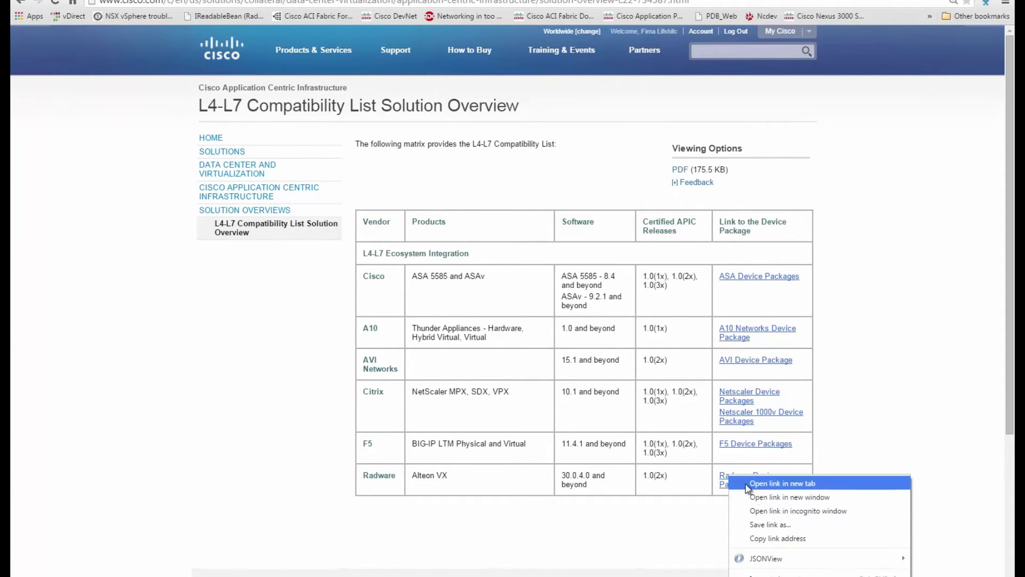
click(774, 526)
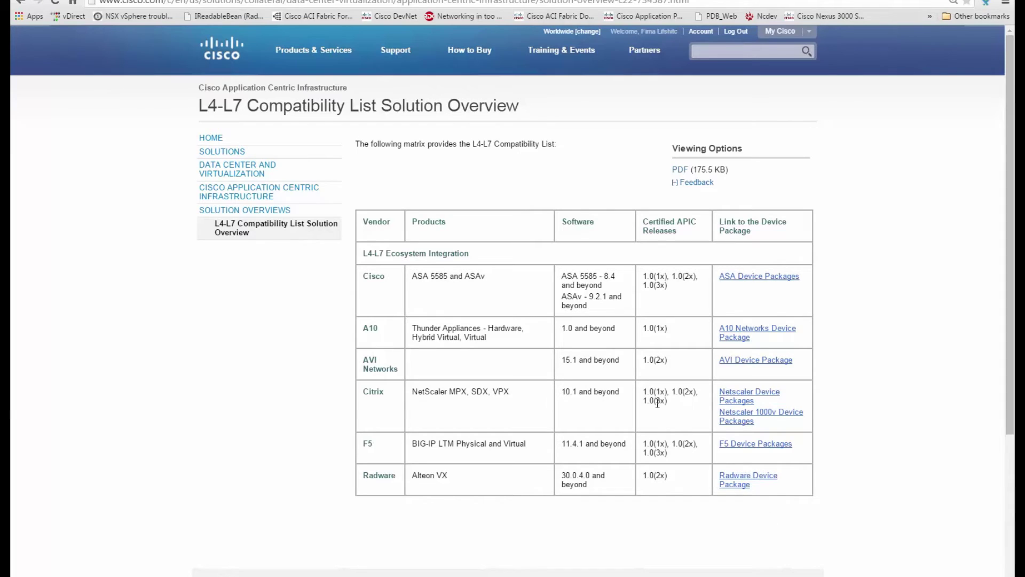
click(725, 391)
click(567, 188)
Switch back to APIC and import the device package file alteon_device_package-3.10.00.zip.
click(90, 1)
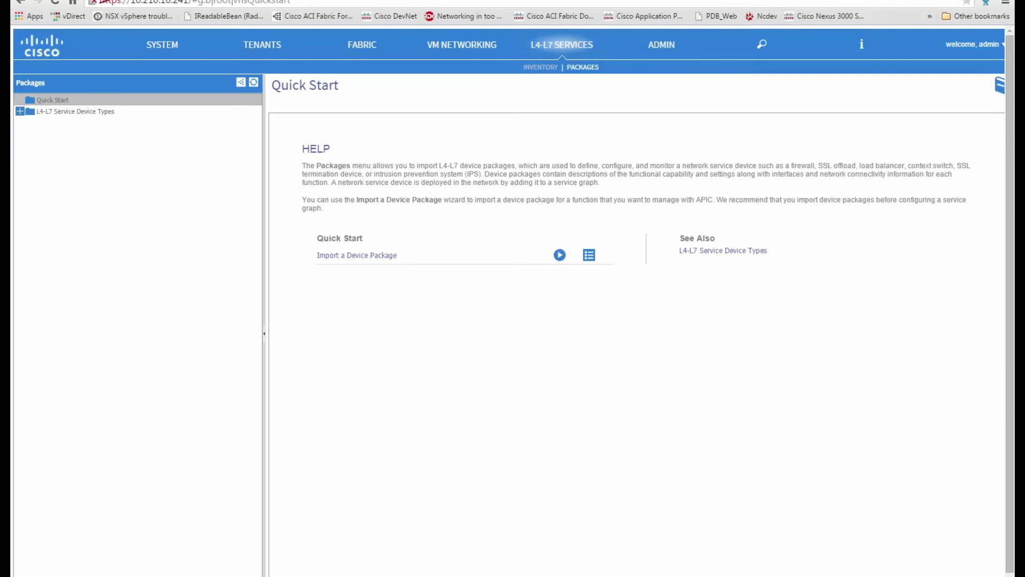
click(338, 256)
click(589, 277)
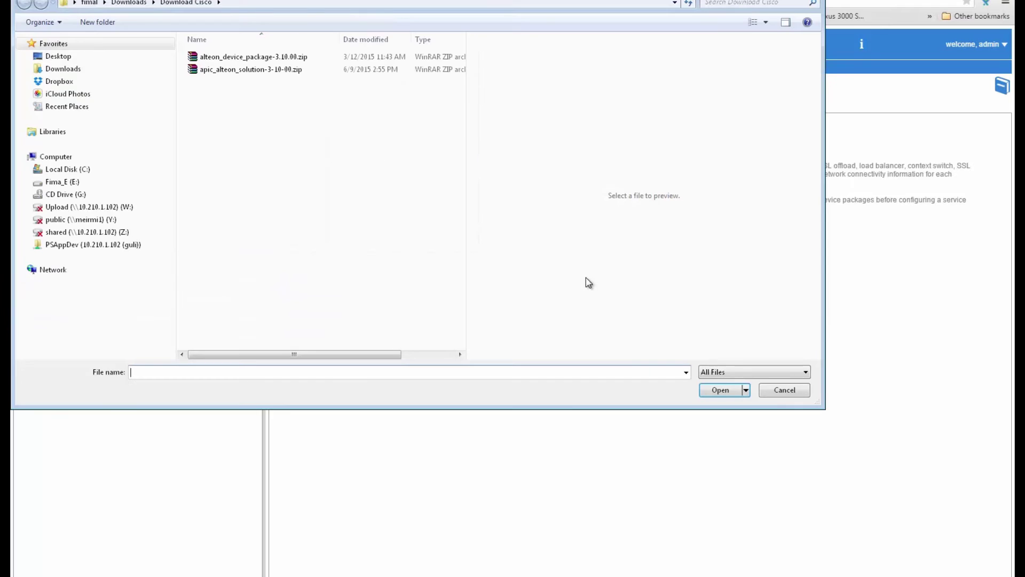
click(237, 58)
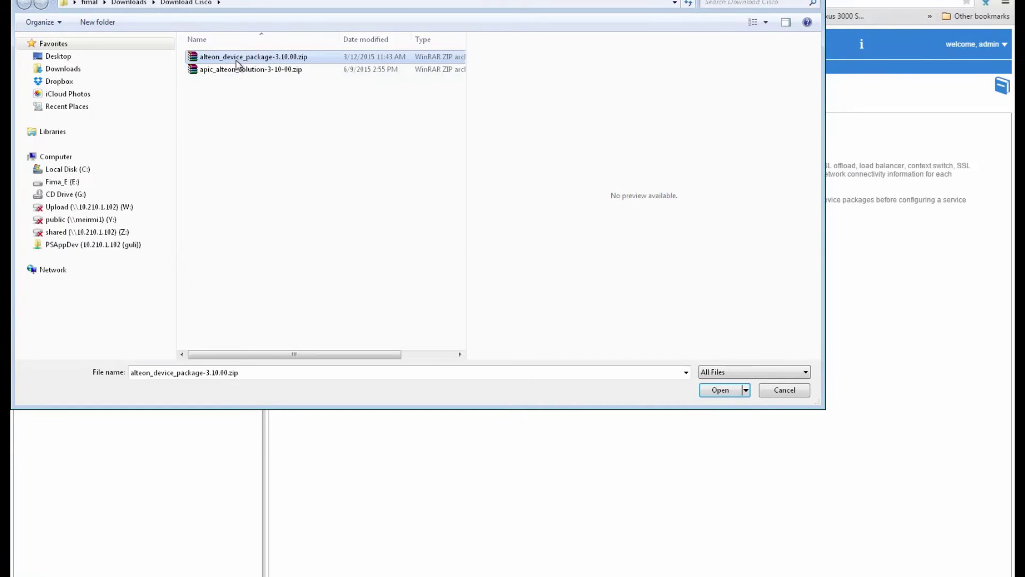
click(705, 389)
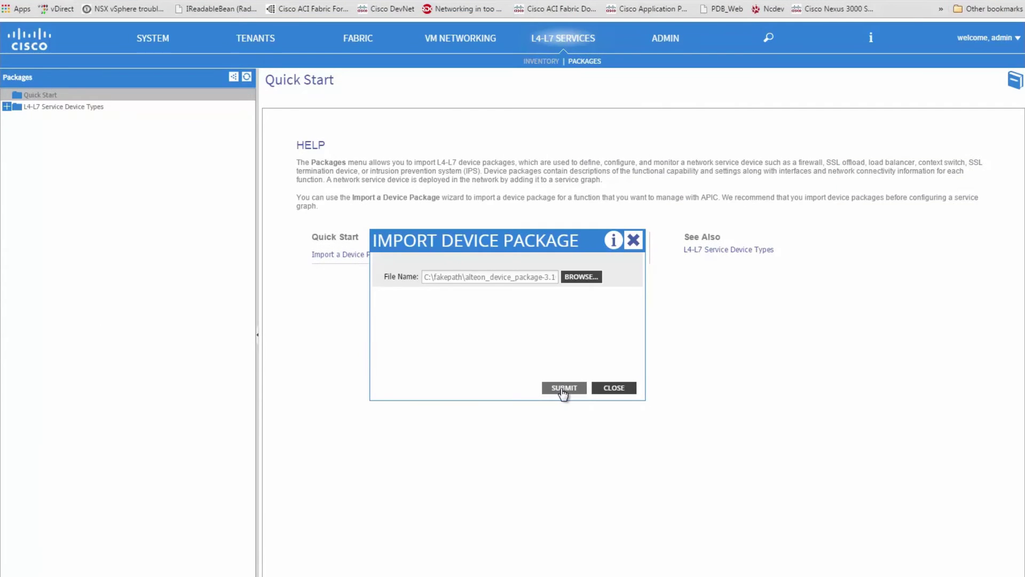
click(564, 389)
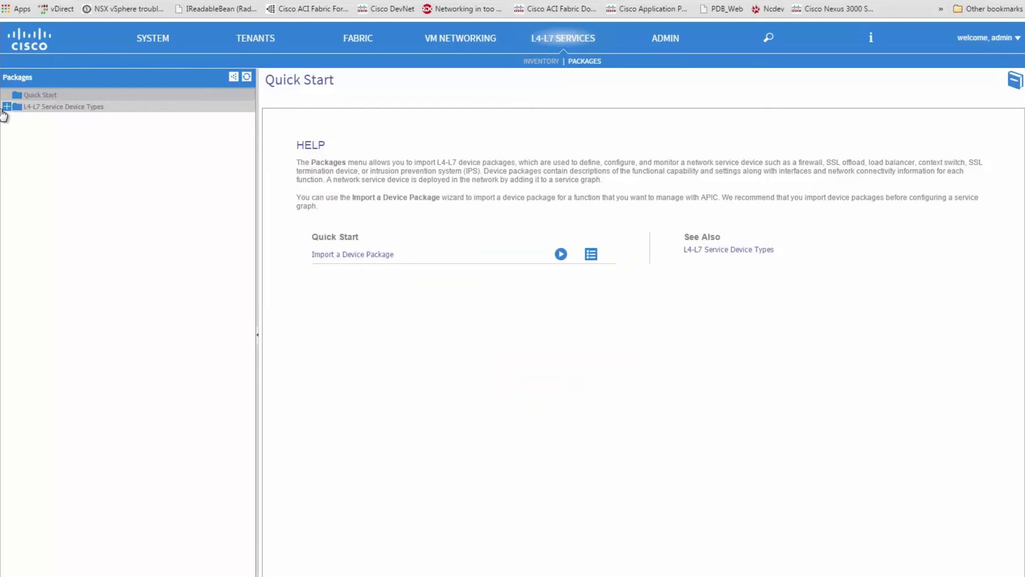
Examine the Radware-Alteon-1.0.1 package's Alteon-vADC service function, expanding its AppProfile parameters down through GenericSLB and Vip.
click(7, 106)
click(16, 119)
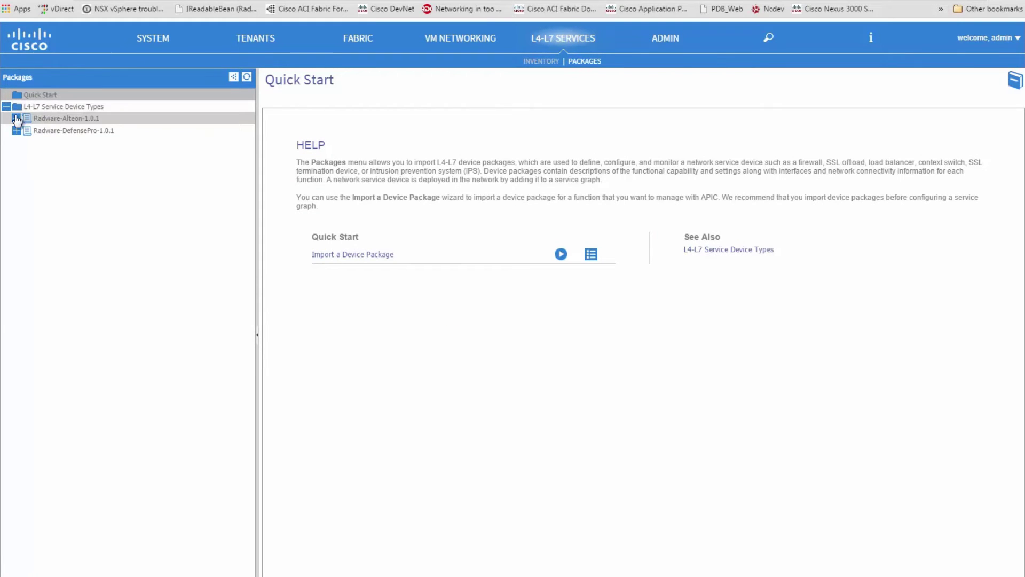
click(26, 131)
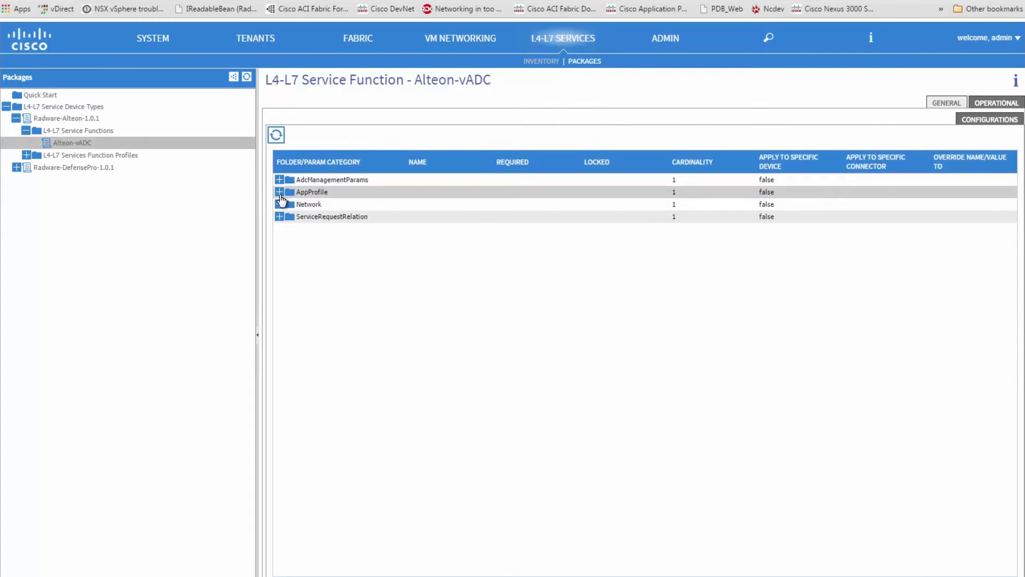
click(279, 191)
click(289, 204)
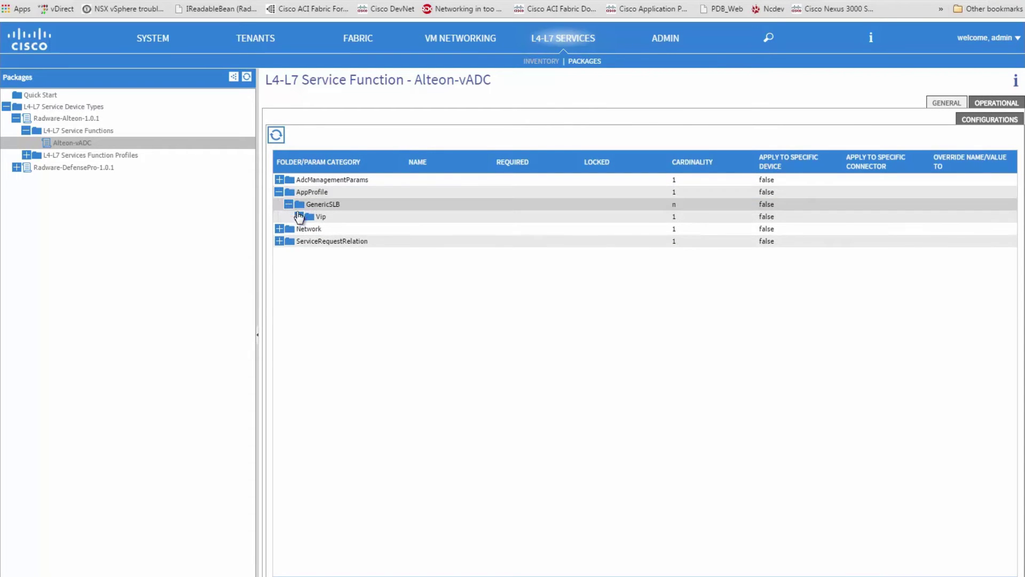
click(299, 216)
click(308, 230)
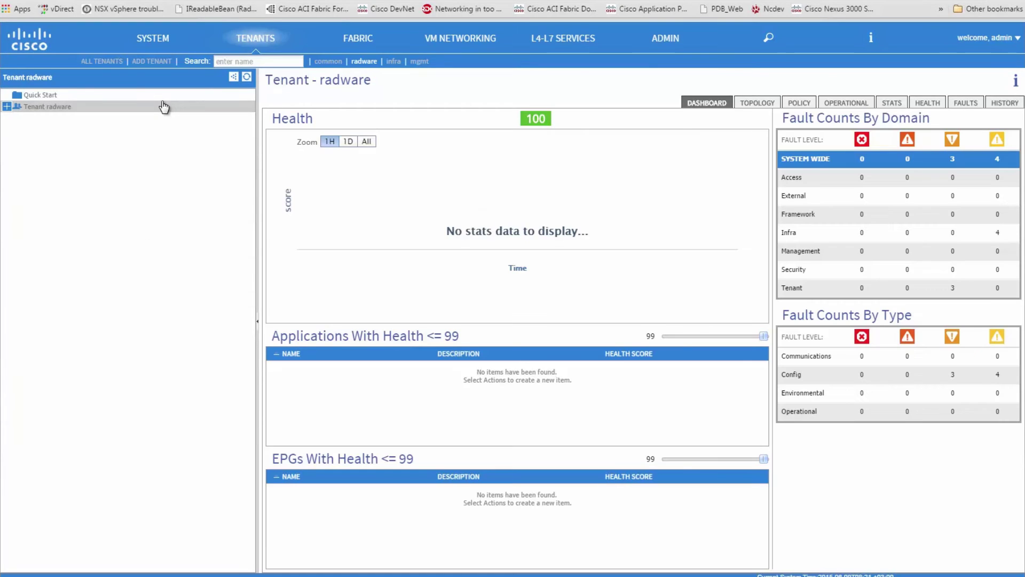
Display the Application EPGs diagram of radware_app in the radware tenant.
click(6, 109)
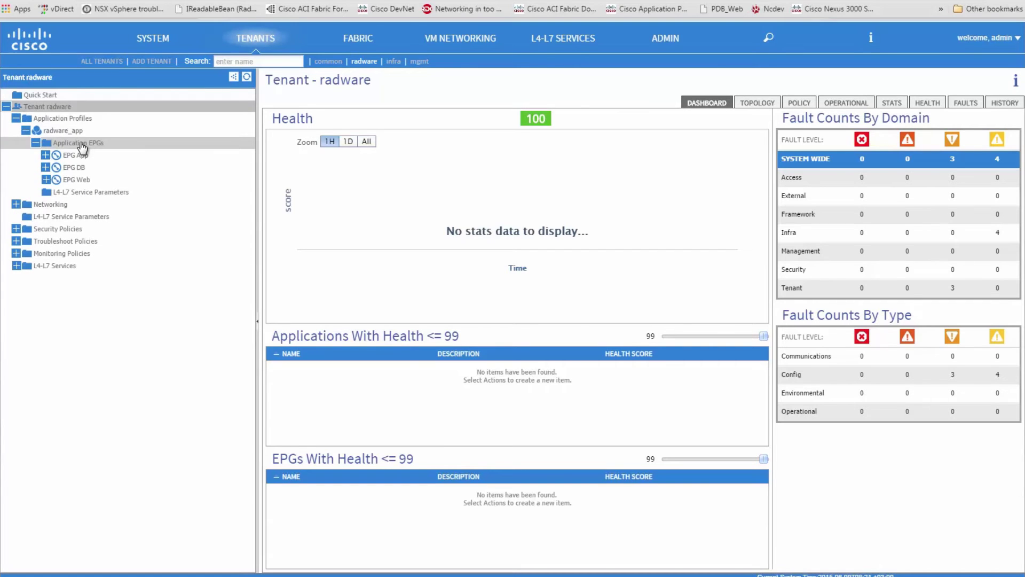
click(80, 143)
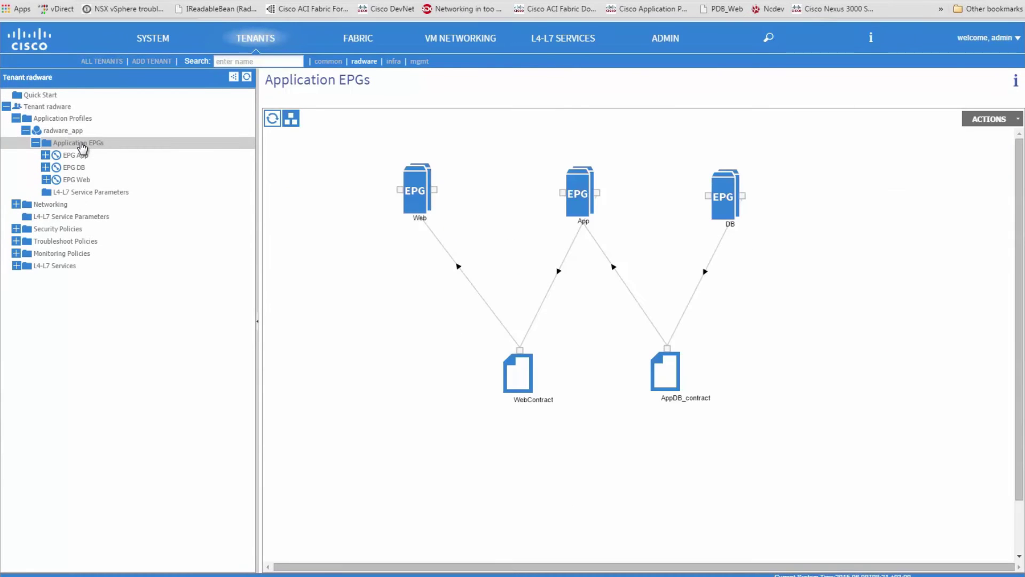
click(29, 143)
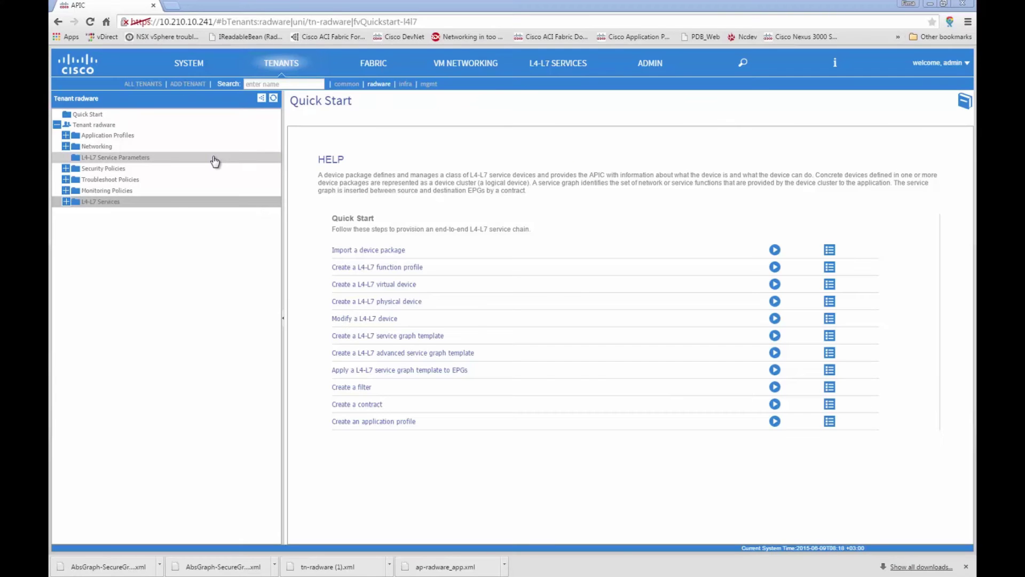
Open the radware tenant's SecureGraph service graph template, and review the radware_app EPG diagram that includes the Internet EPG and InternetContract.
click(65, 203)
click(75, 212)
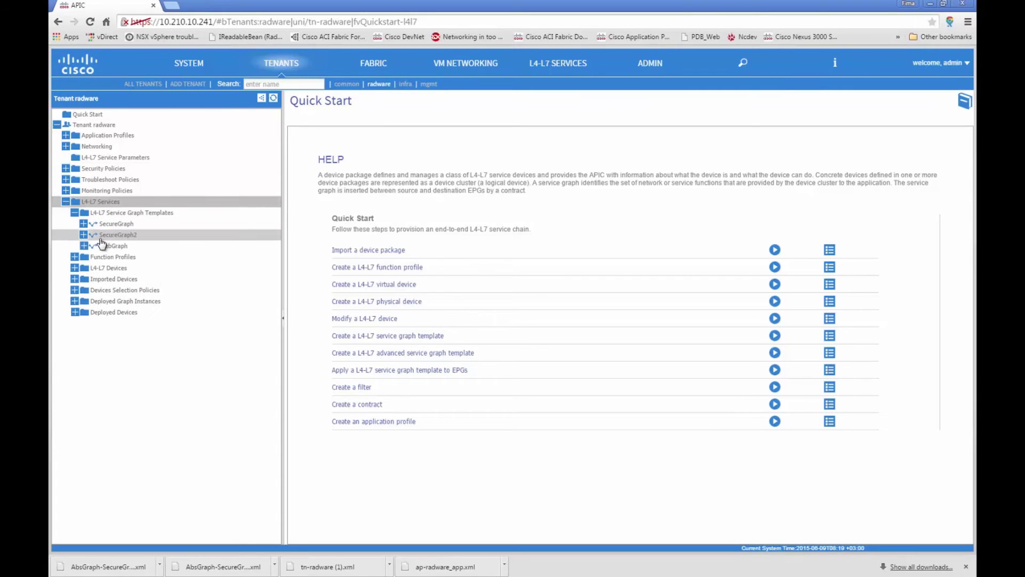
click(110, 227)
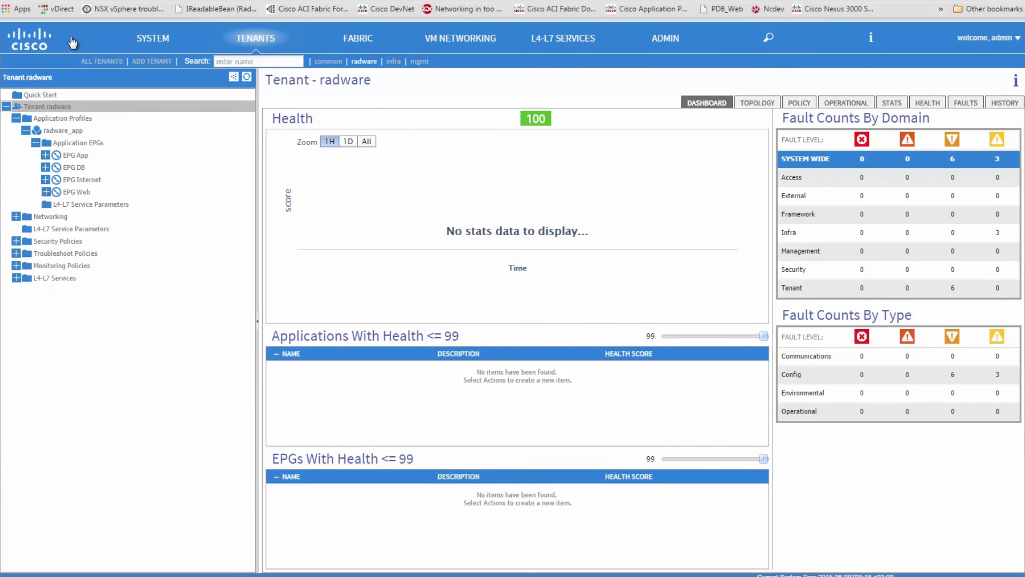
click(70, 143)
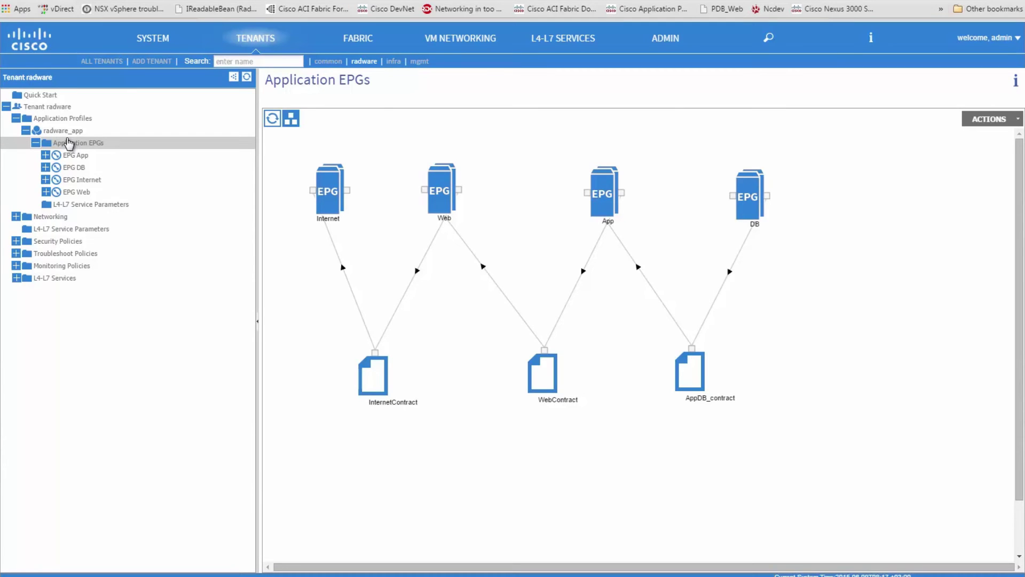
click(17, 119)
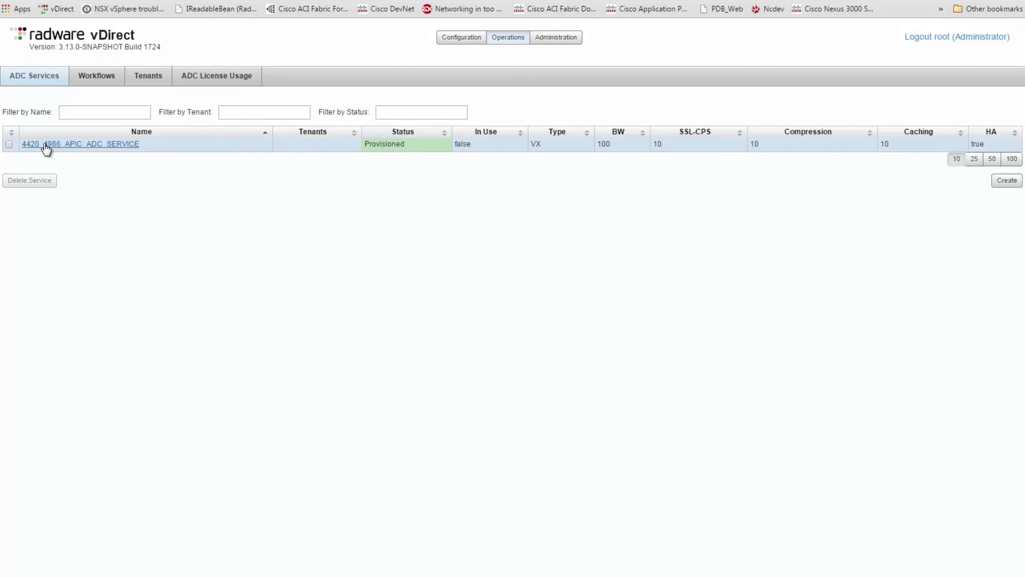
Switch to Radware vDirect and inspect the provisioned APIC ADC service and the generic_slb workflow.
drag(43, 148, 63, 150)
click(62, 148)
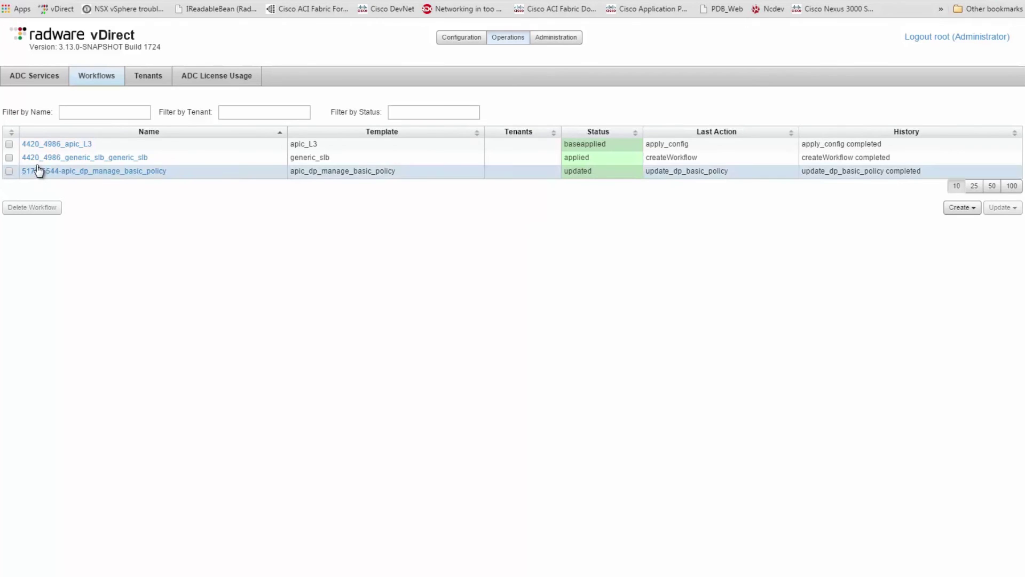
click(63, 159)
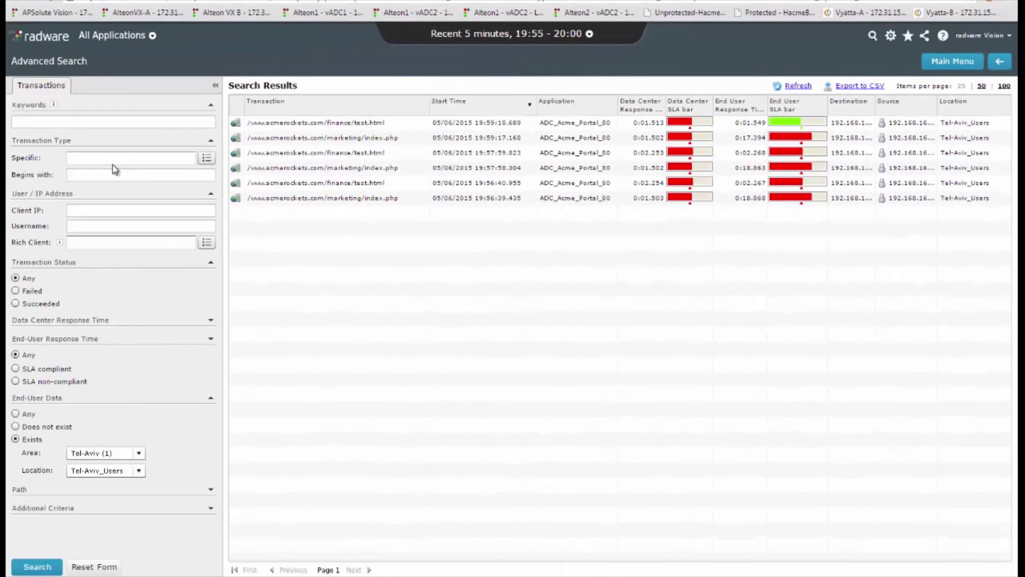
Switch to APSolute Vision, check the area filter of the transaction search, and show the real-time User Experience transactions.
click(139, 454)
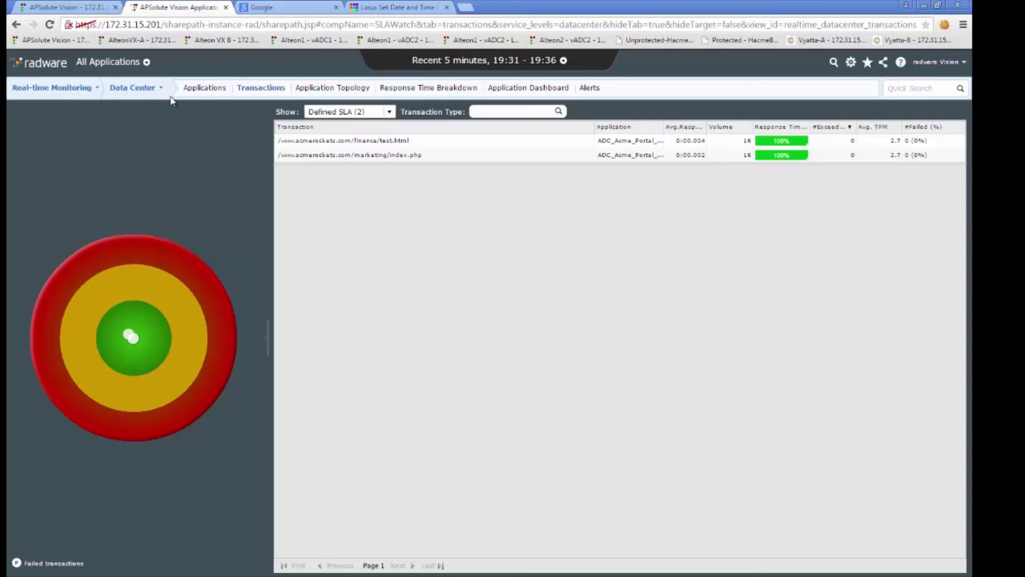
click(160, 88)
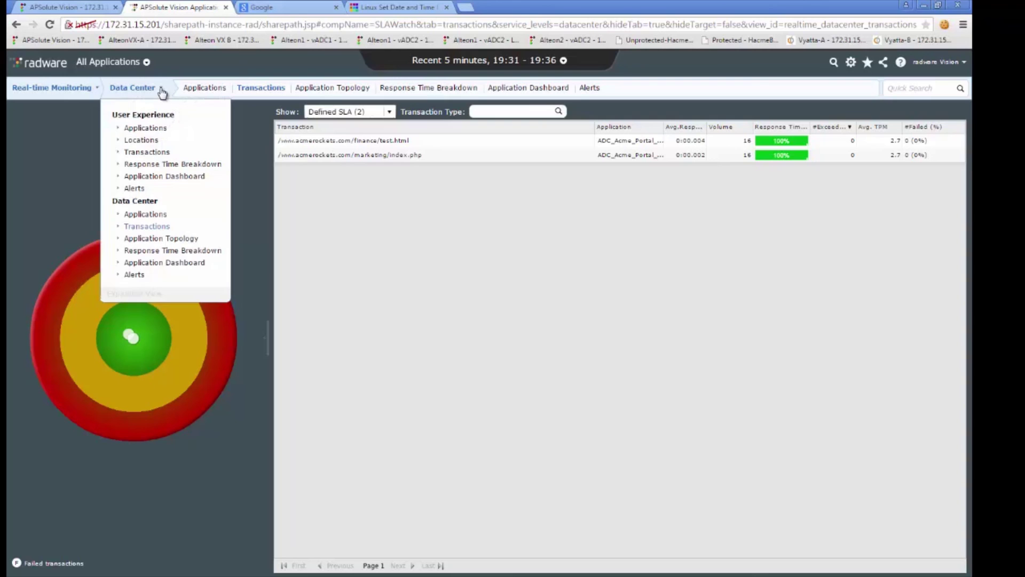
click(166, 154)
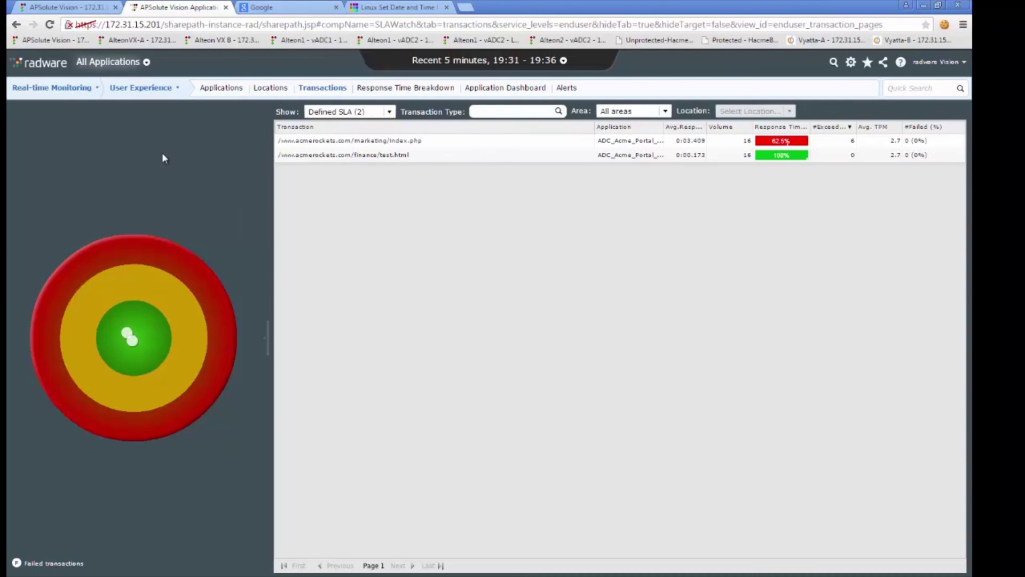